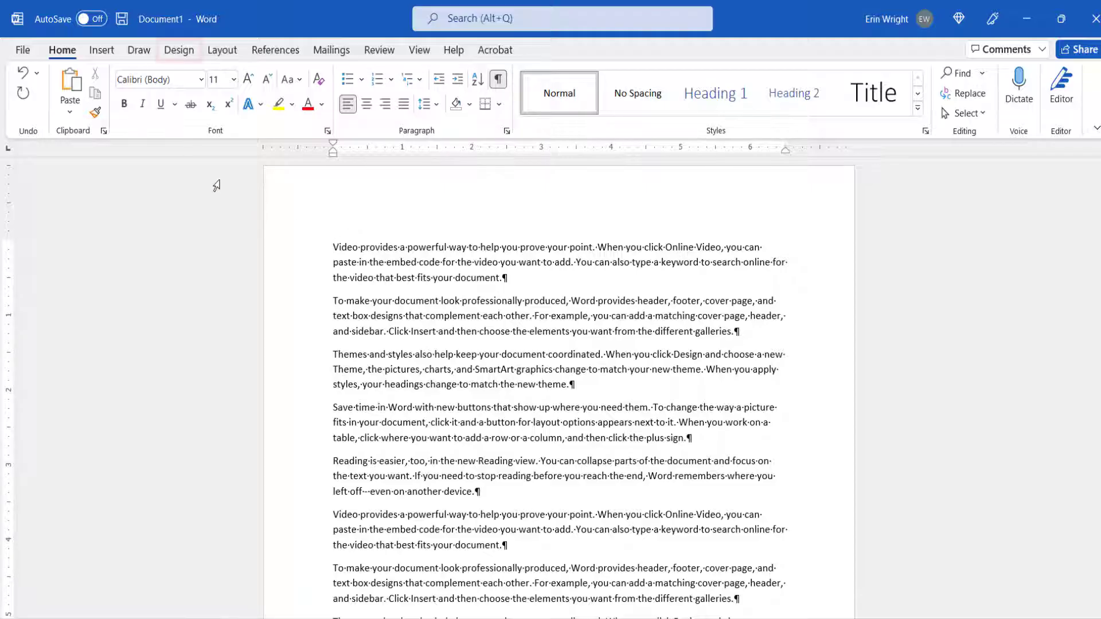
Step: Open the Page Borders settings from the Design tab
left_click(175, 58)
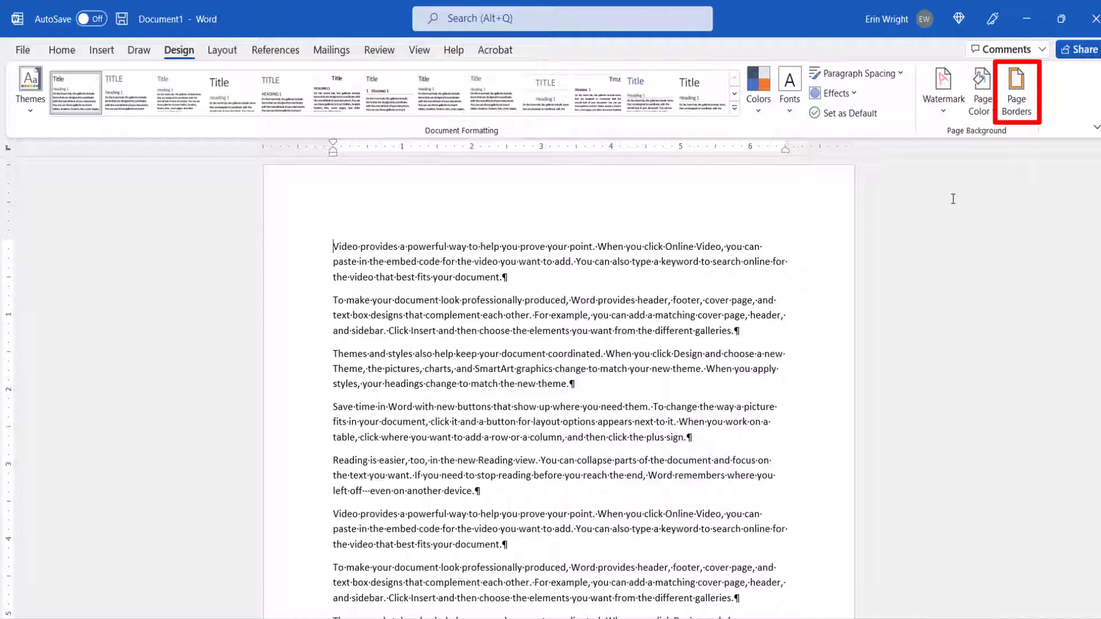
left_click(1023, 103)
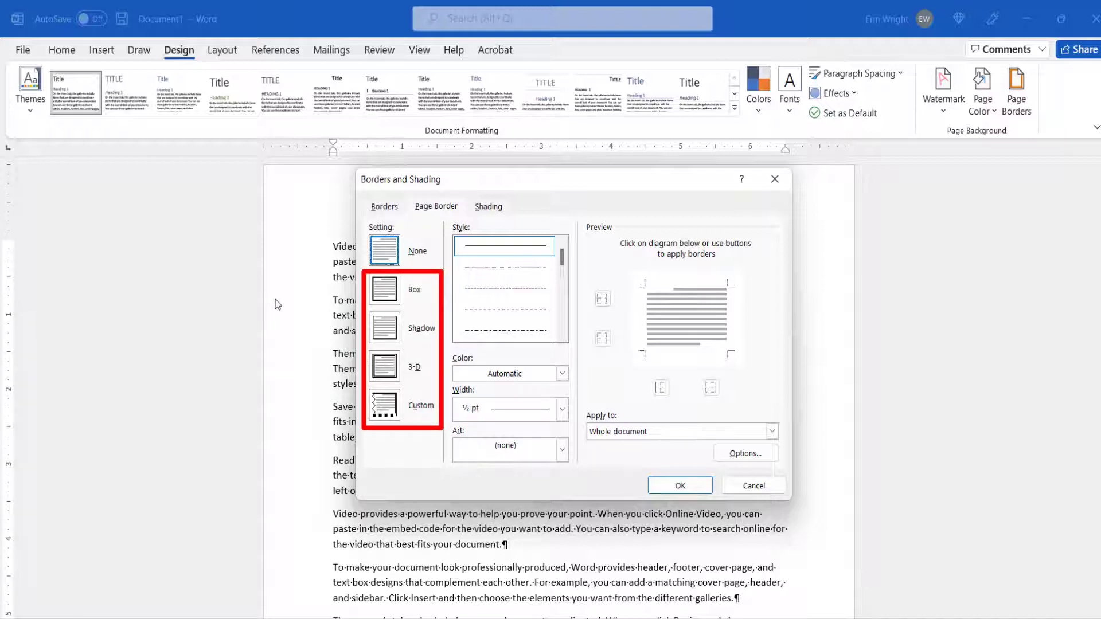
Step: Define a Box page border in the triple-line style, coloured Red, 4½ pt wide
left_click(382, 283)
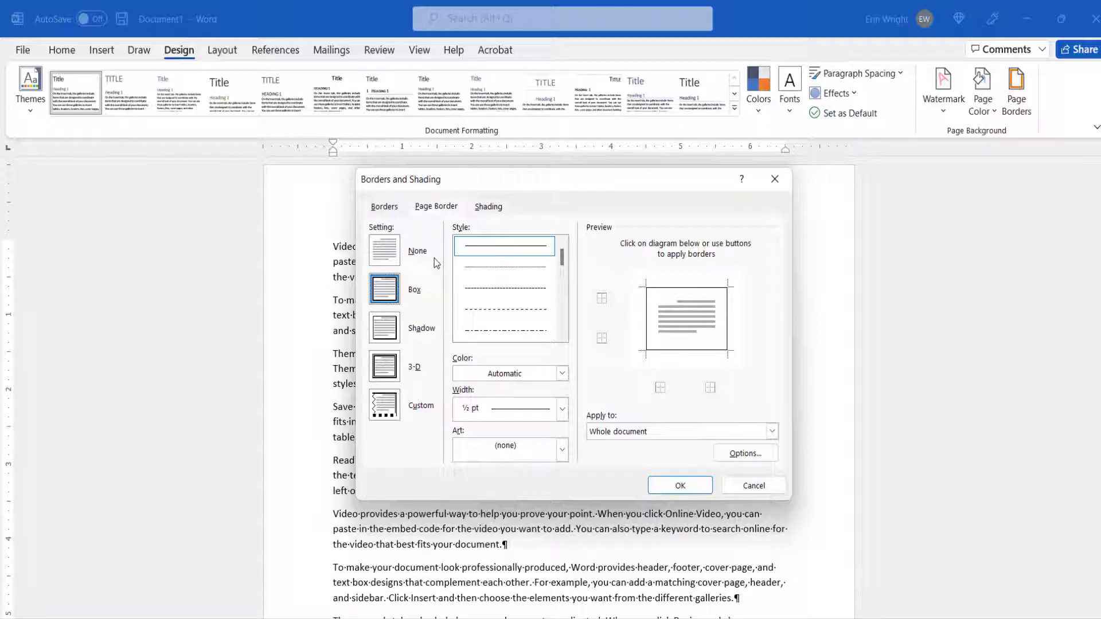
left_click_drag(565, 256, 560, 291)
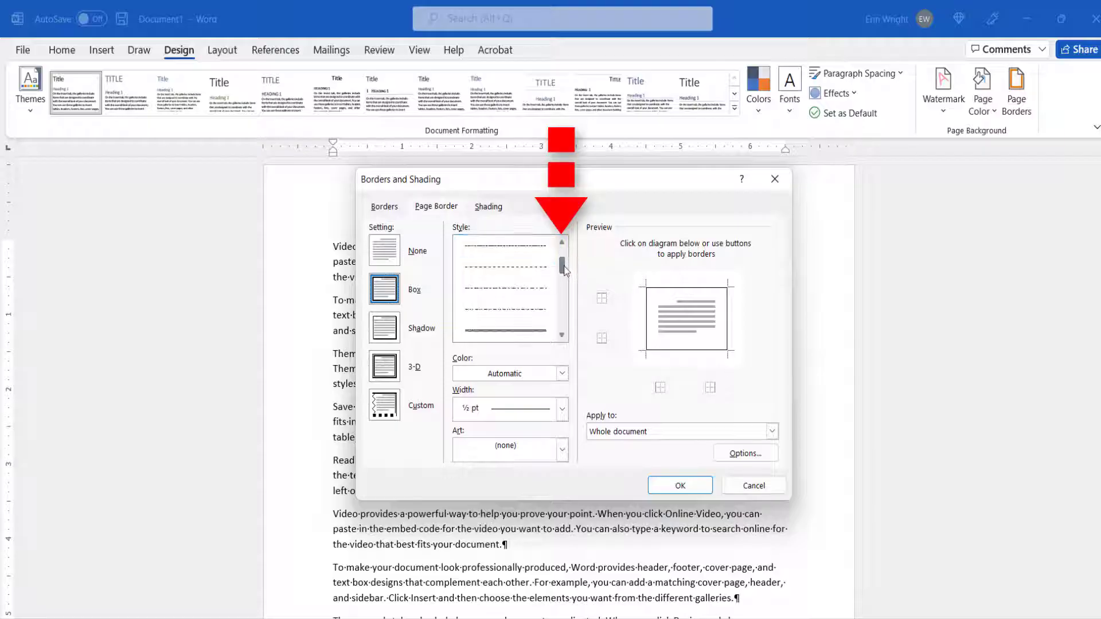
left_click(505, 331)
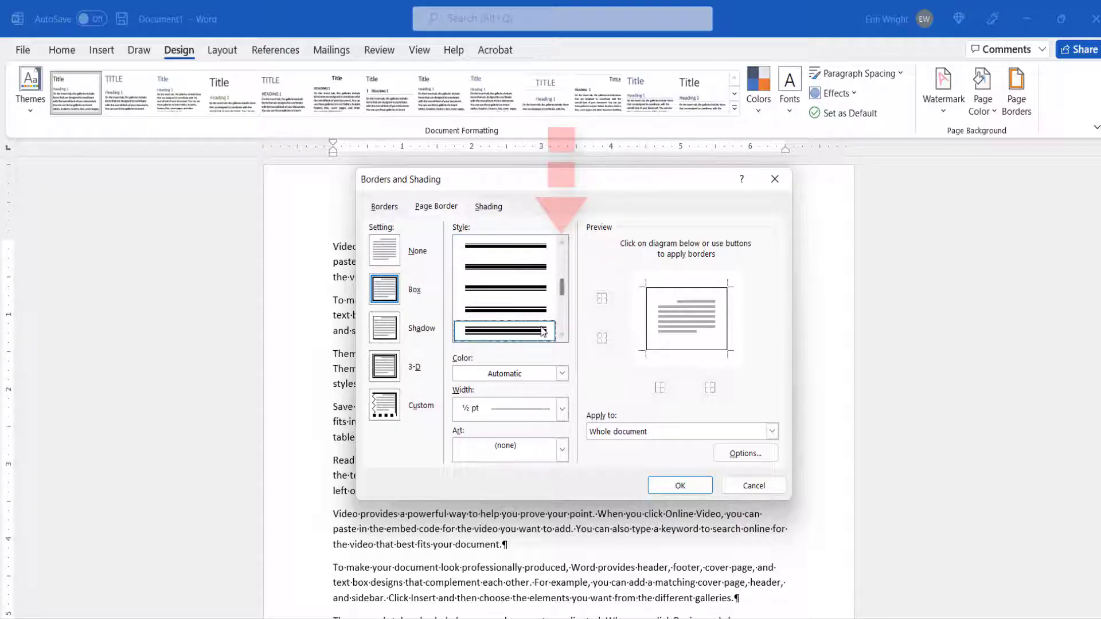
left_click(562, 374)
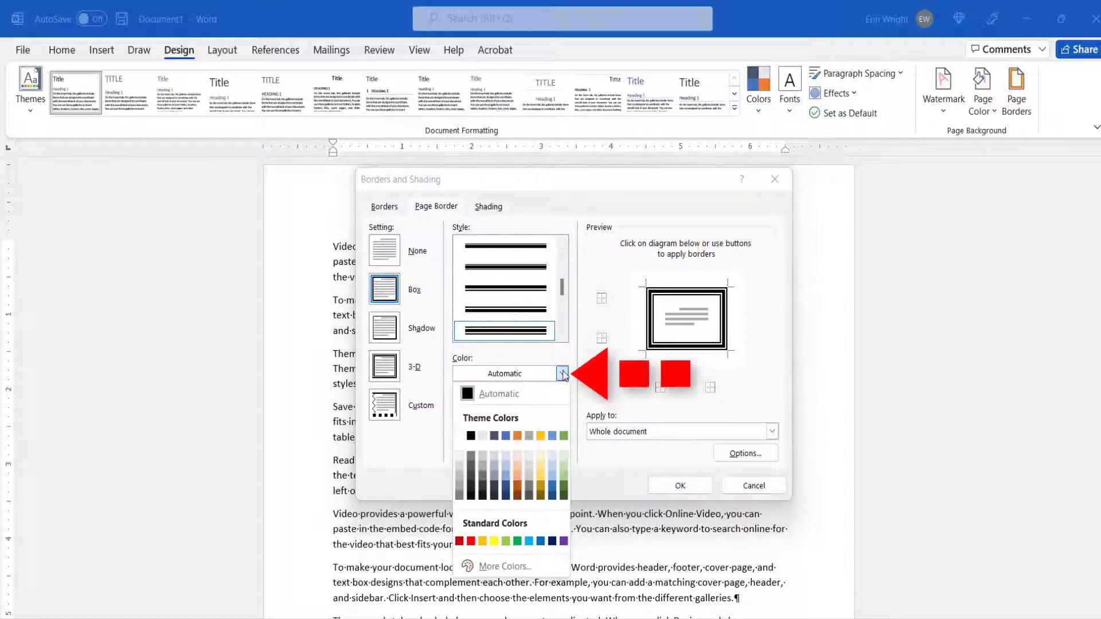
left_click(472, 541)
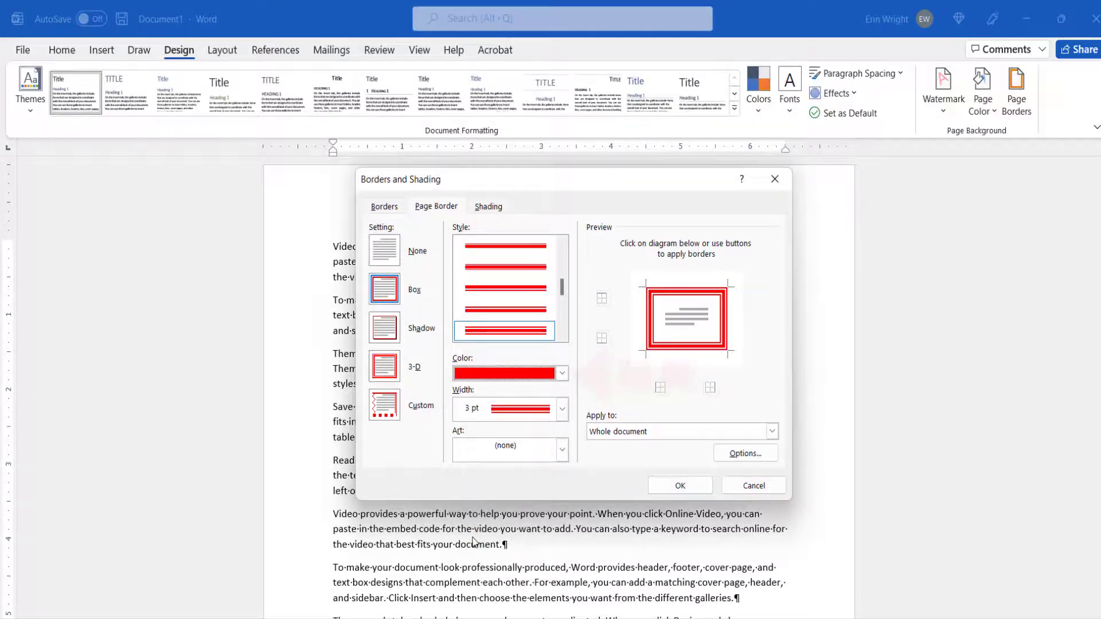
left_click(563, 409)
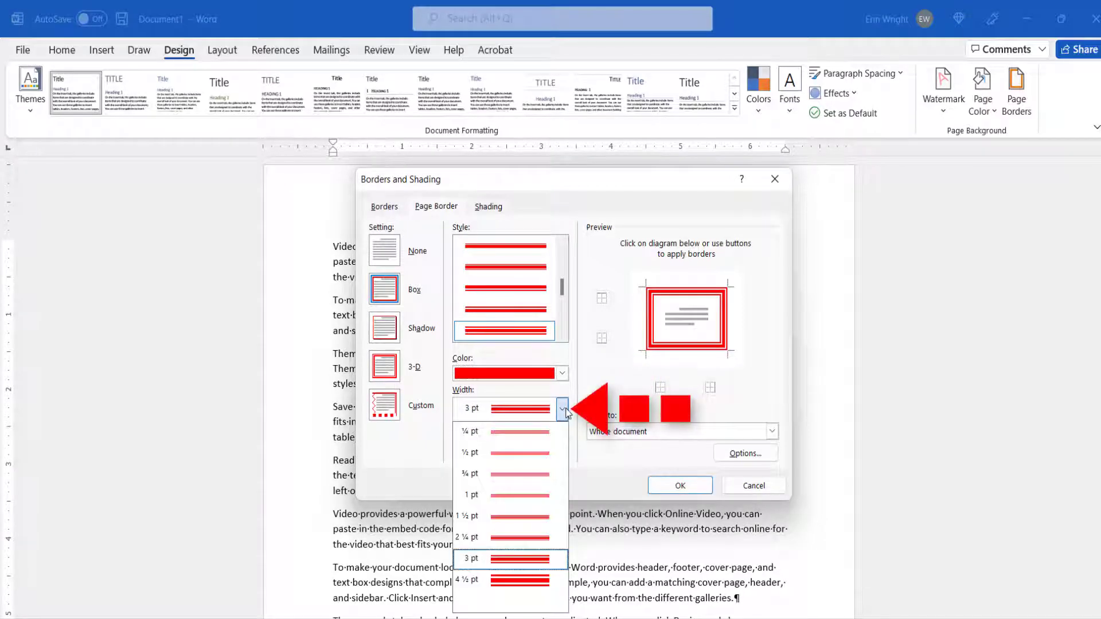
left_click(504, 581)
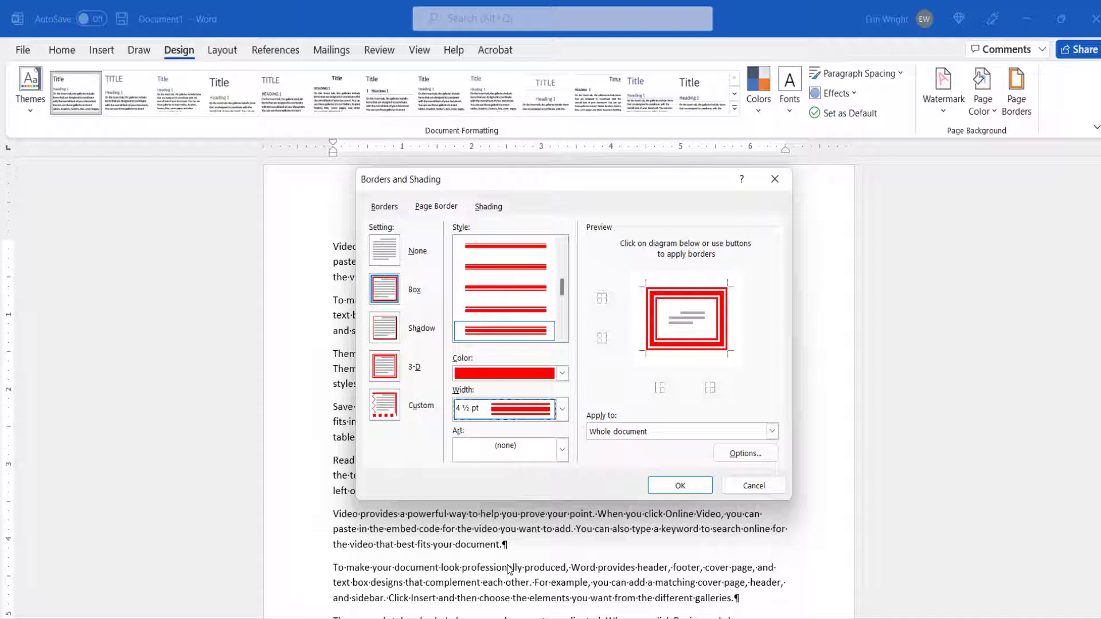
left_click(562, 453)
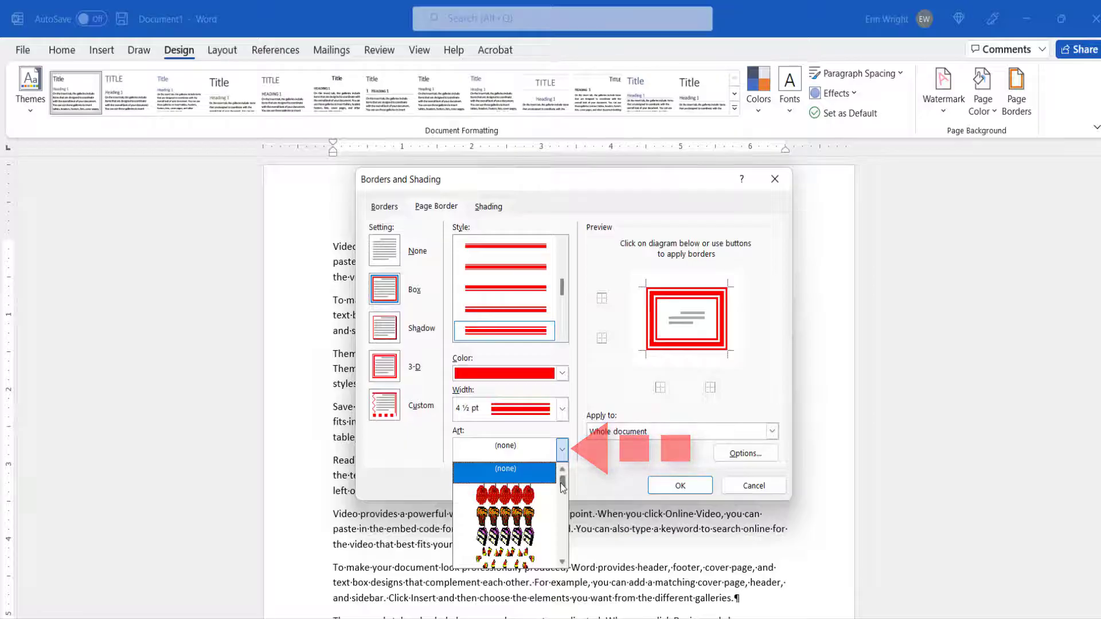
left_click_drag(561, 484, 564, 530)
Step: Keep Art at (none) and remove the left and right border edges in Preview
left_click(586, 459)
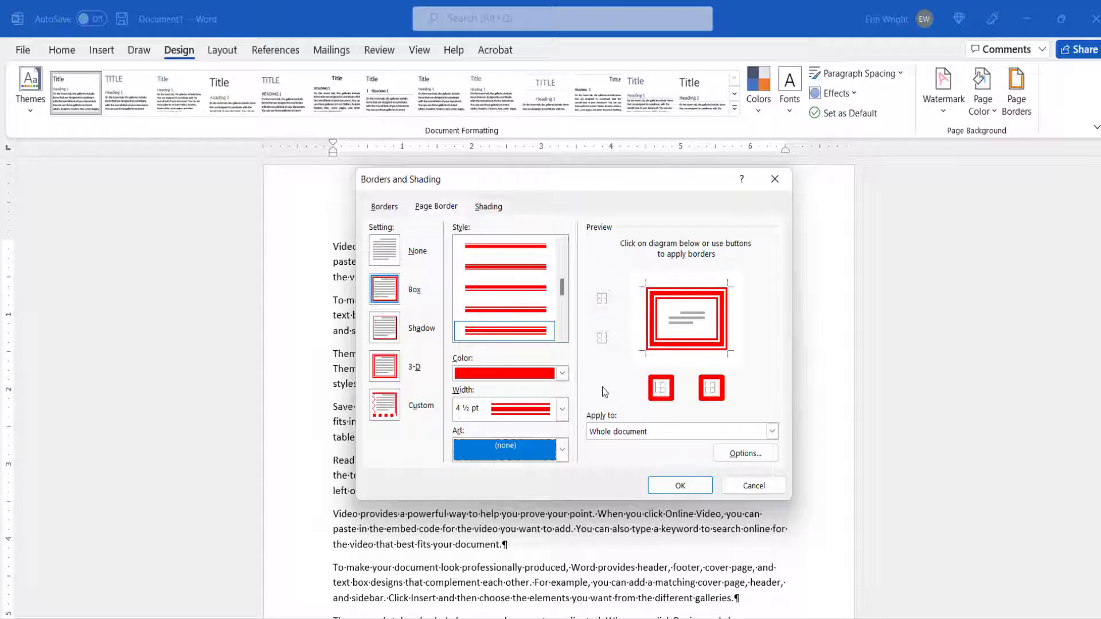
left_click(660, 388)
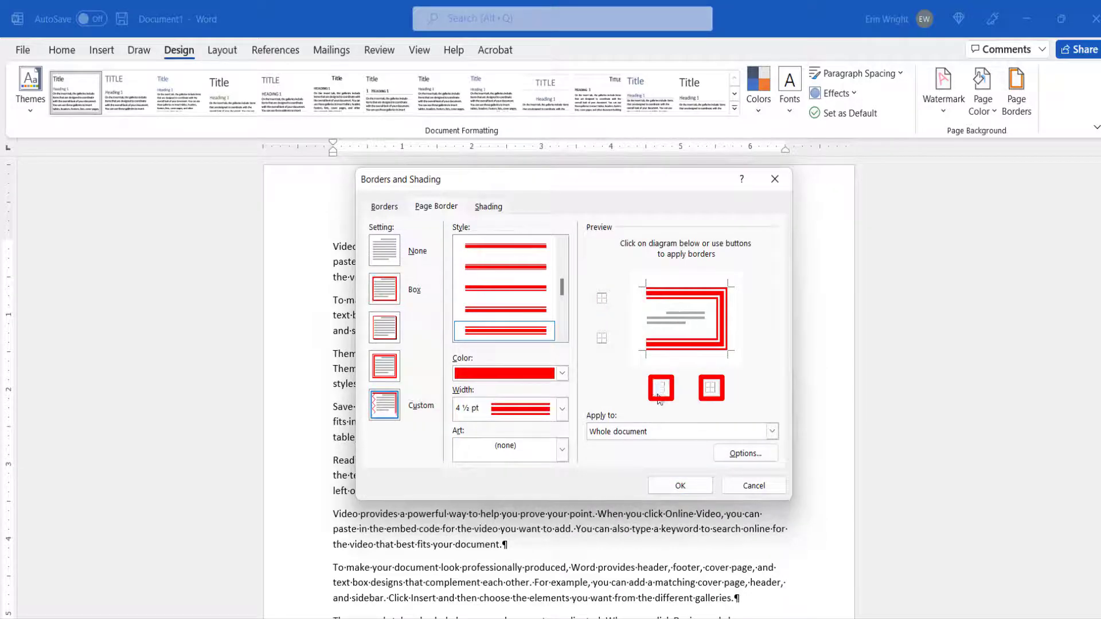
left_click(711, 388)
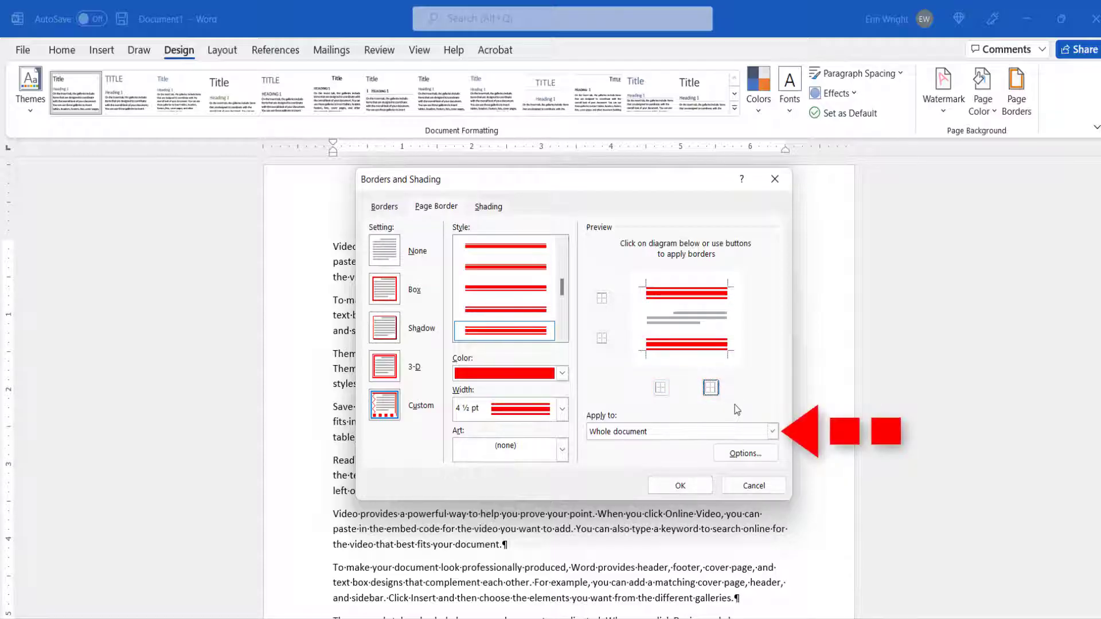
left_click(772, 431)
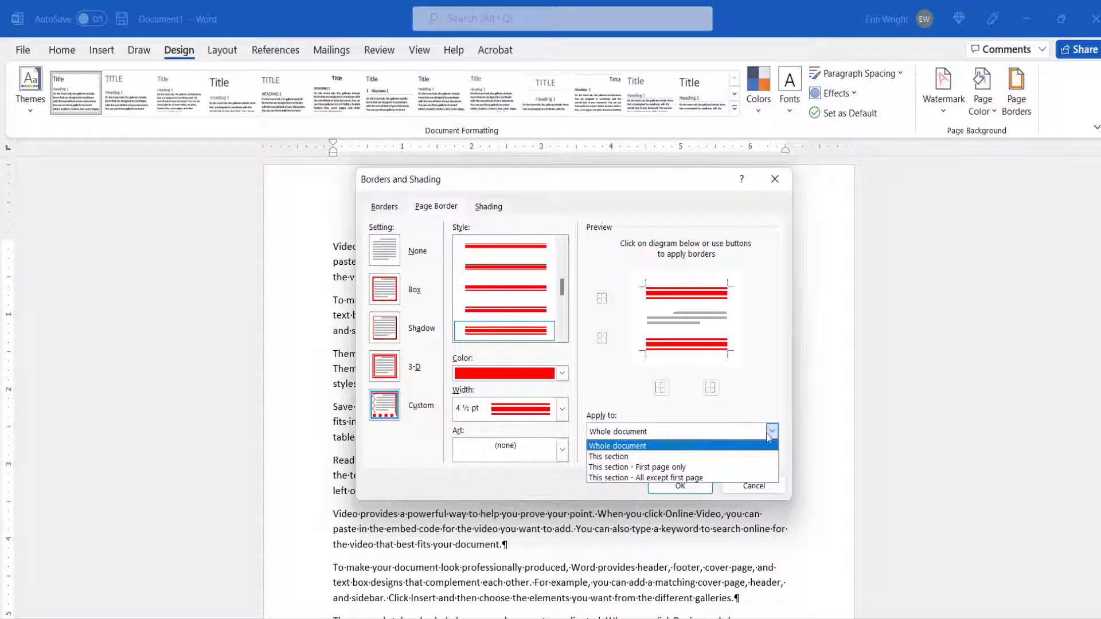
Step: Apply the border to this section only, with margins measured from the edge of page
left_click(762, 457)
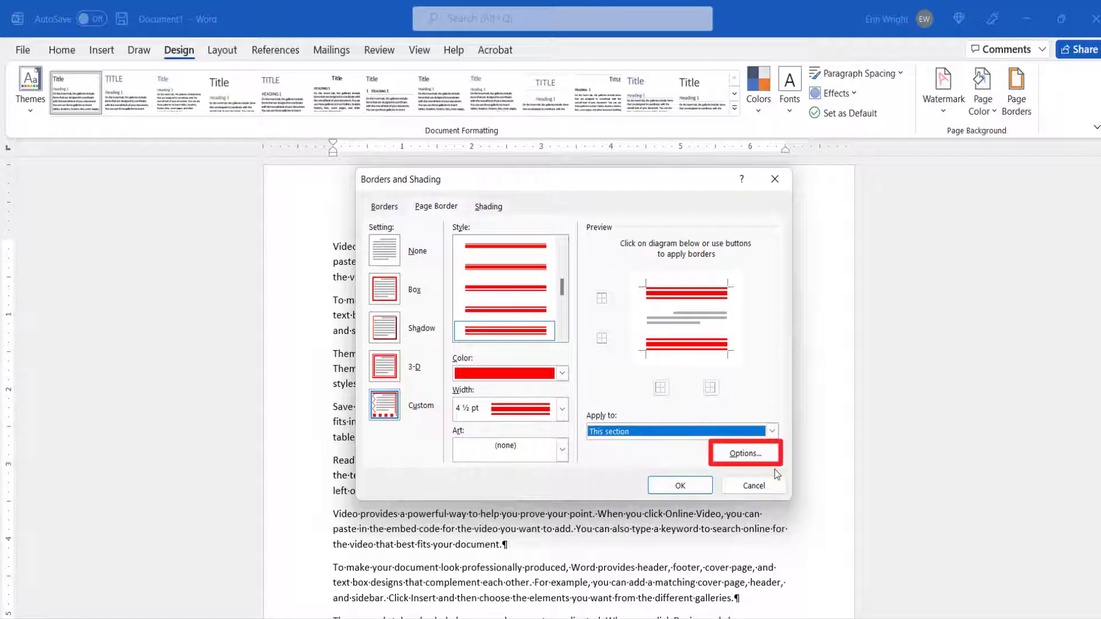
left_click(757, 454)
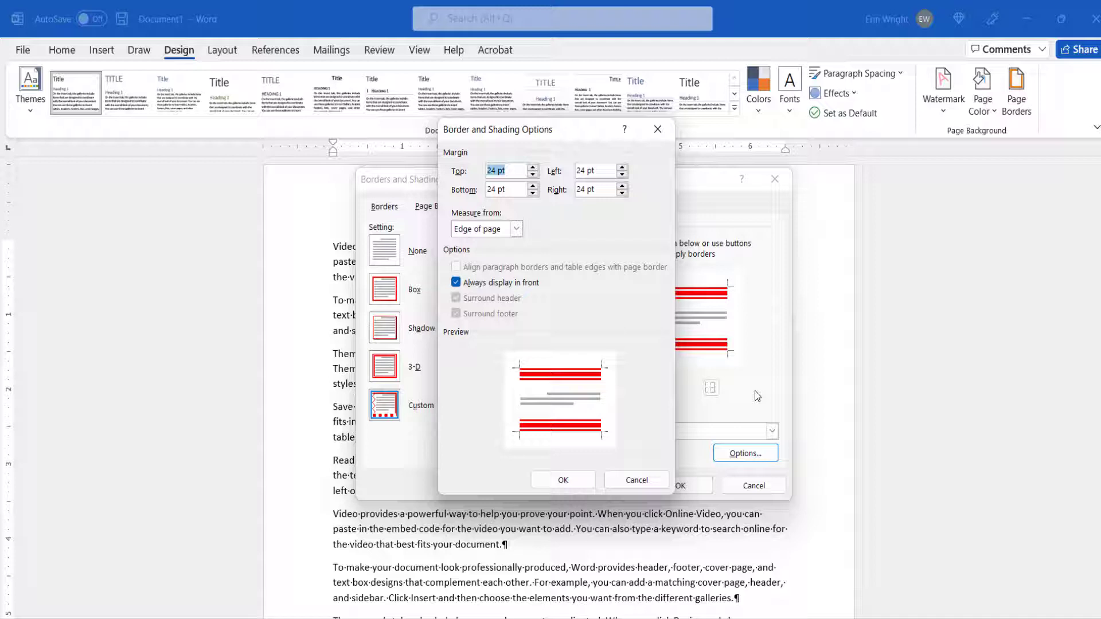
left_click(516, 229)
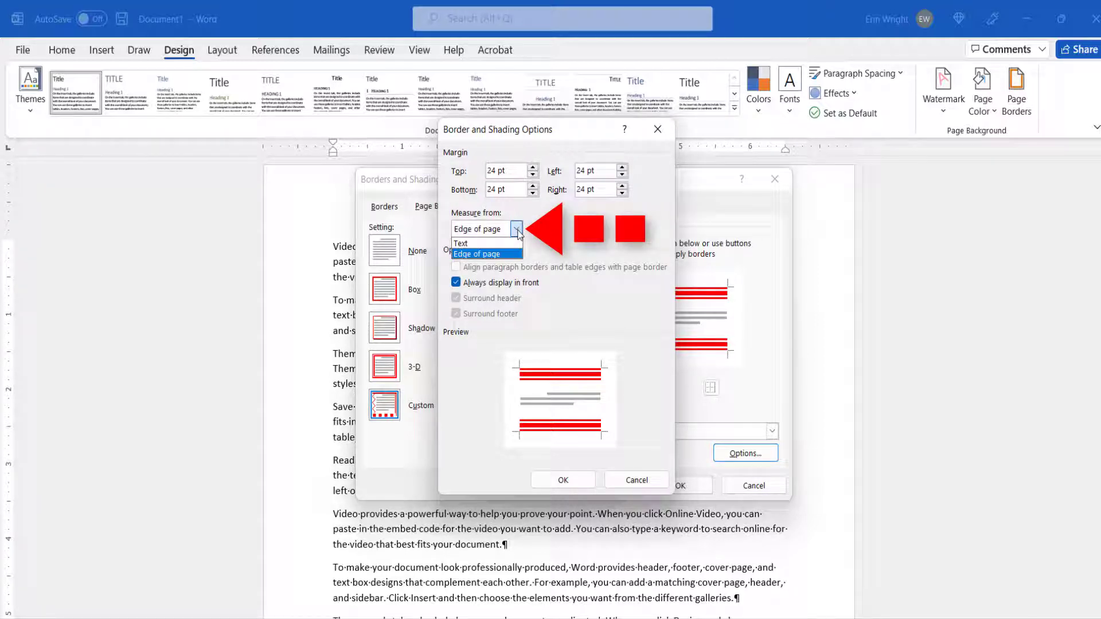
left_click(515, 230)
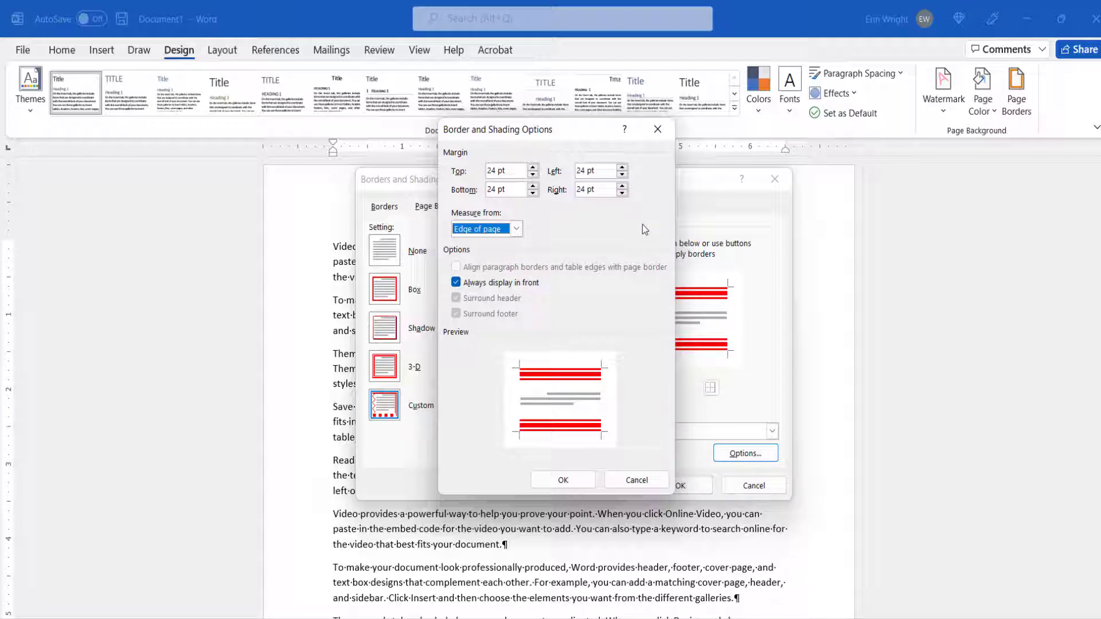
left_click(658, 129)
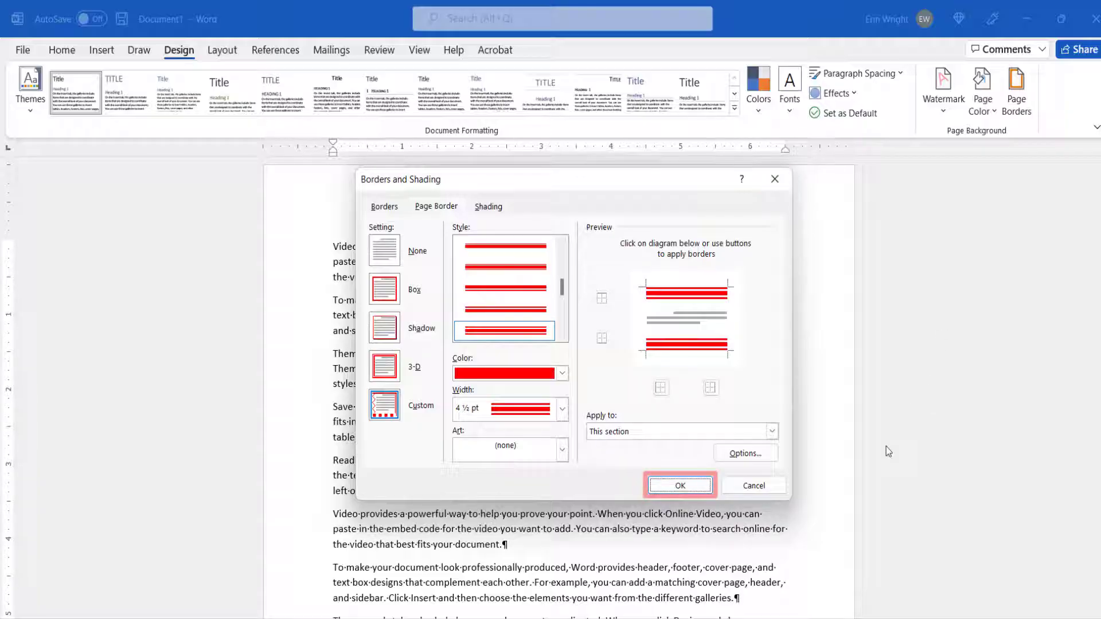
left_click(679, 485)
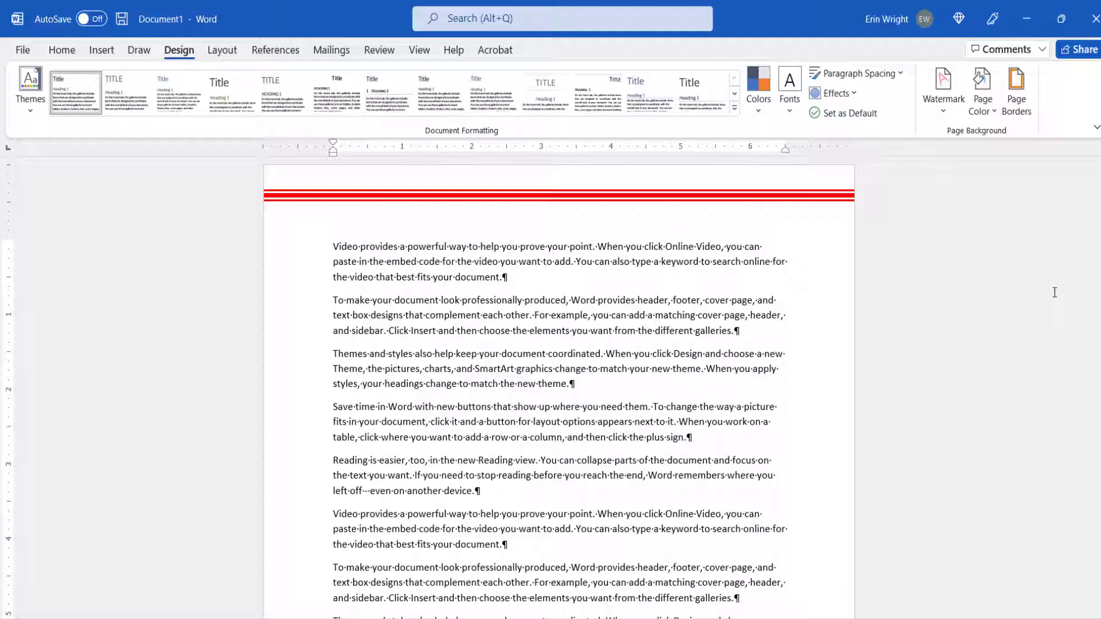
Step: Scroll down the page to check the red triple-line border
left_click_drag(1095, 229, 1094, 249)
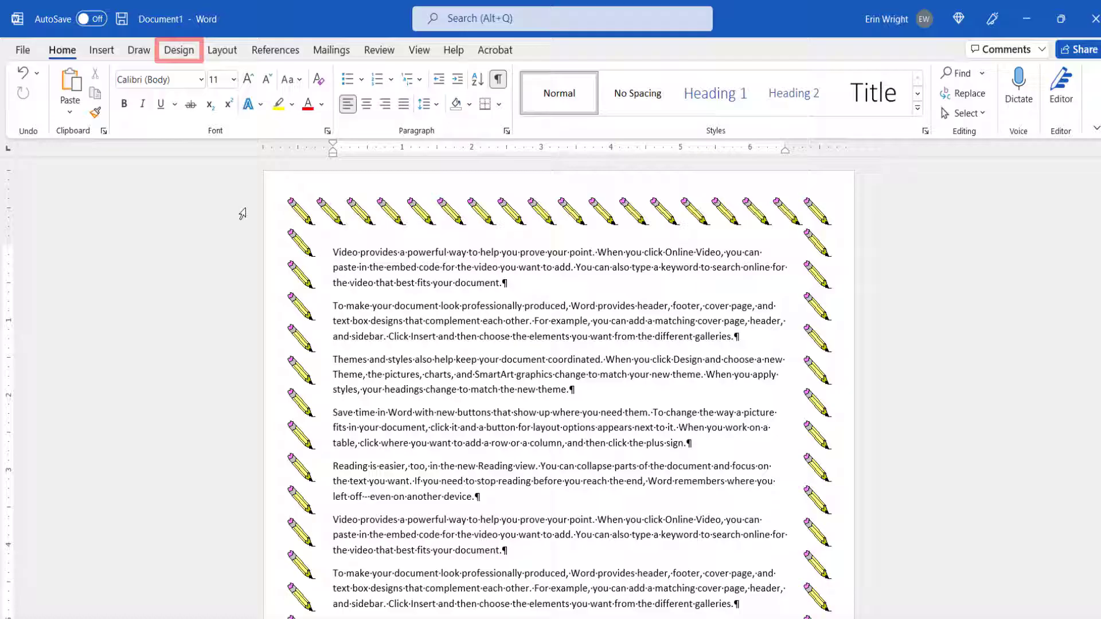
Step: Set the page border to None for the whole document, removing the pencil art
left_click(179, 50)
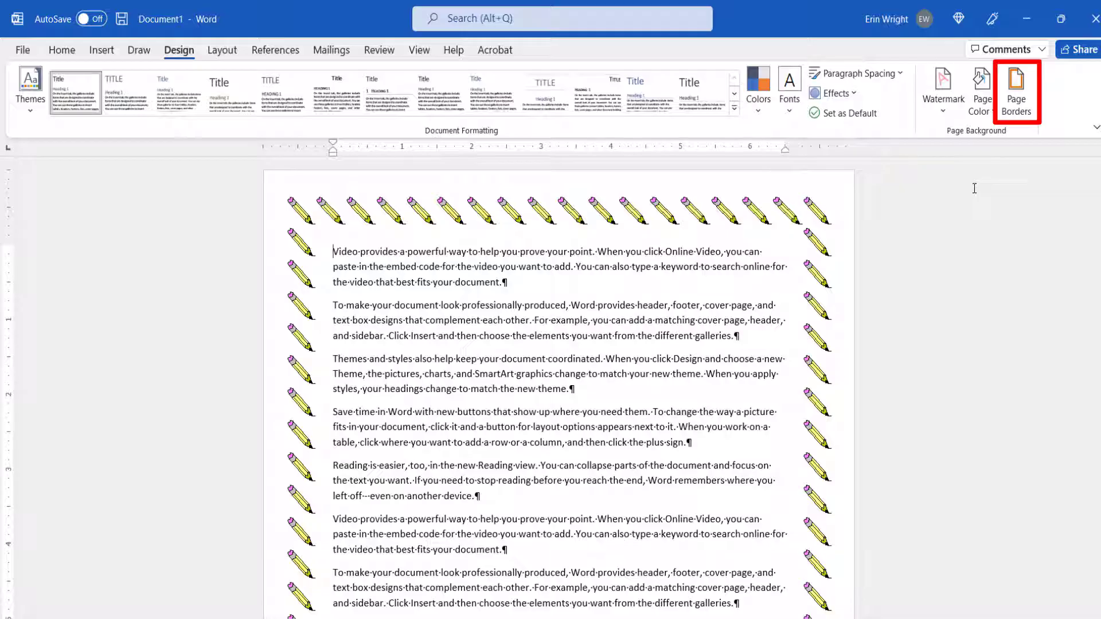
left_click(1013, 97)
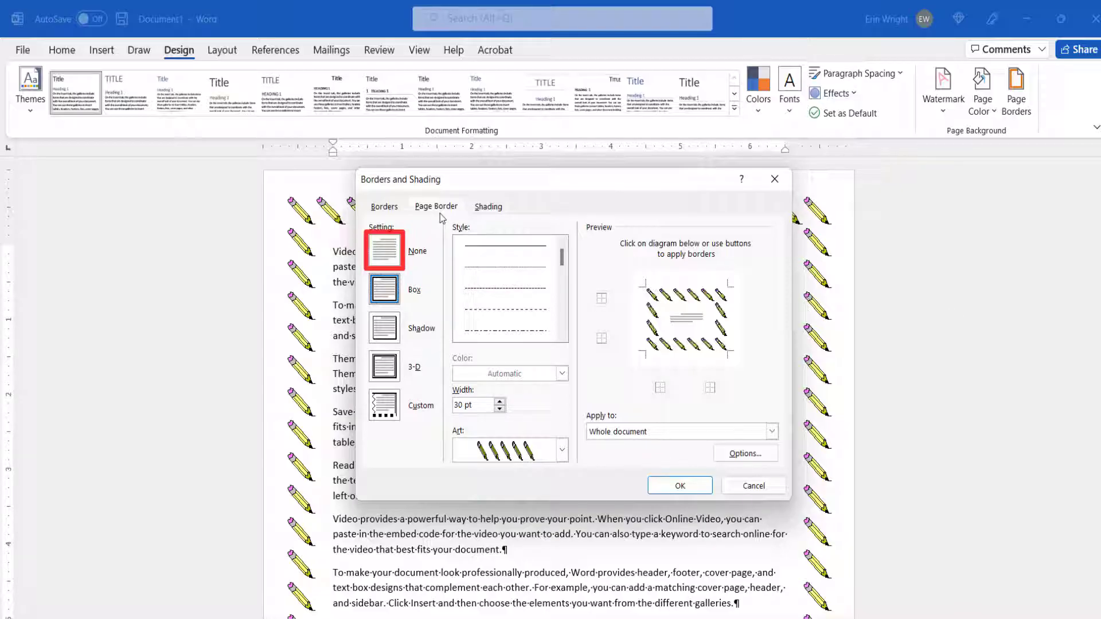
left_click(381, 253)
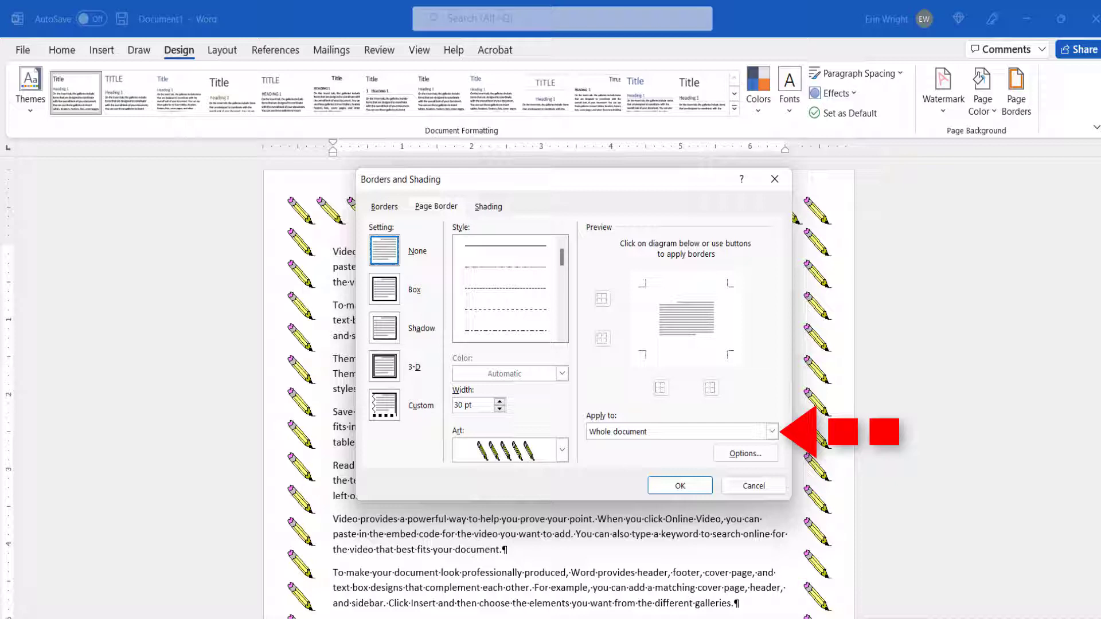
left_click(771, 431)
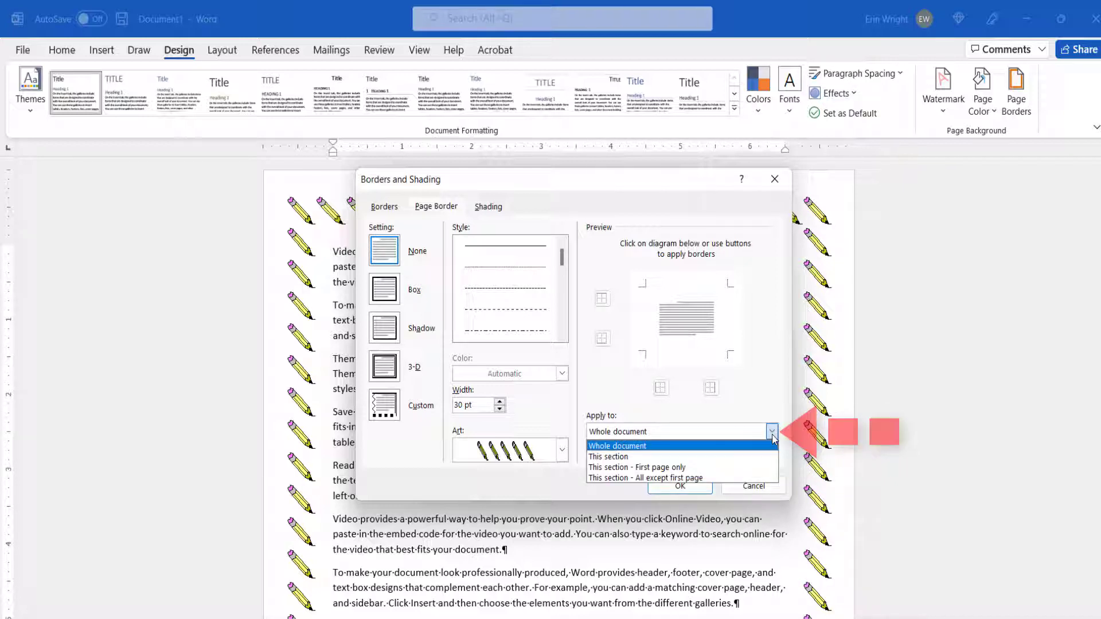
left_click(771, 434)
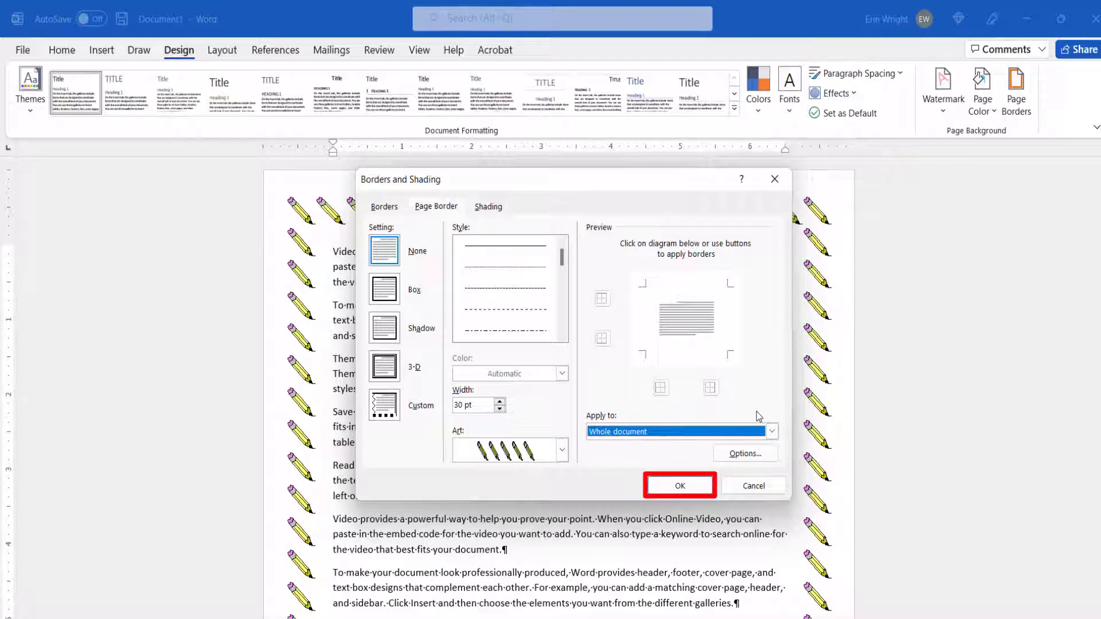
left_click(659, 487)
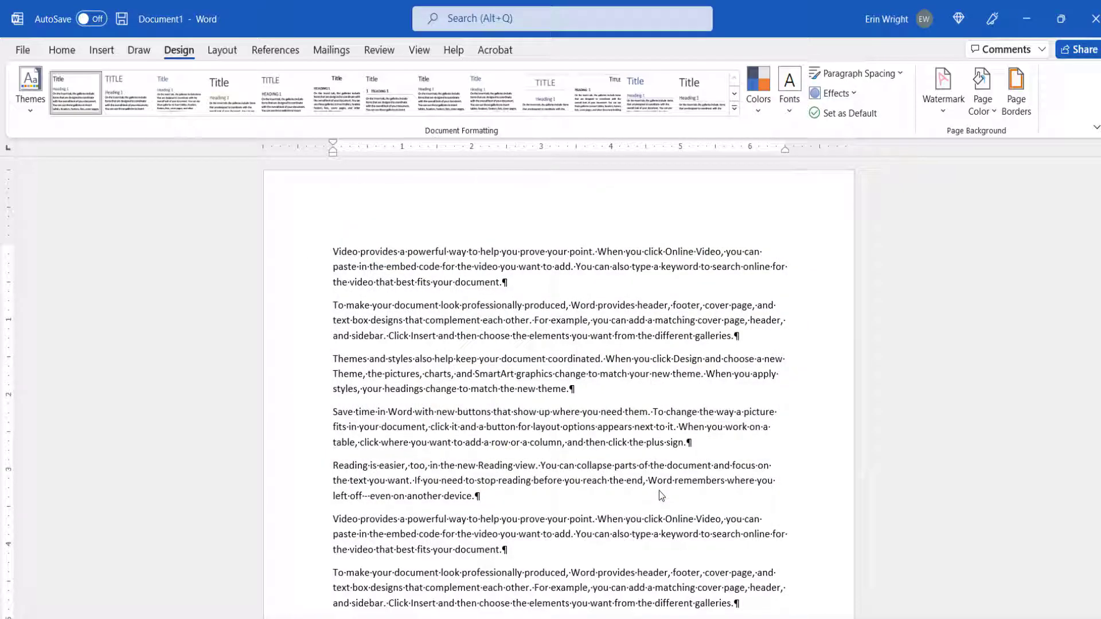